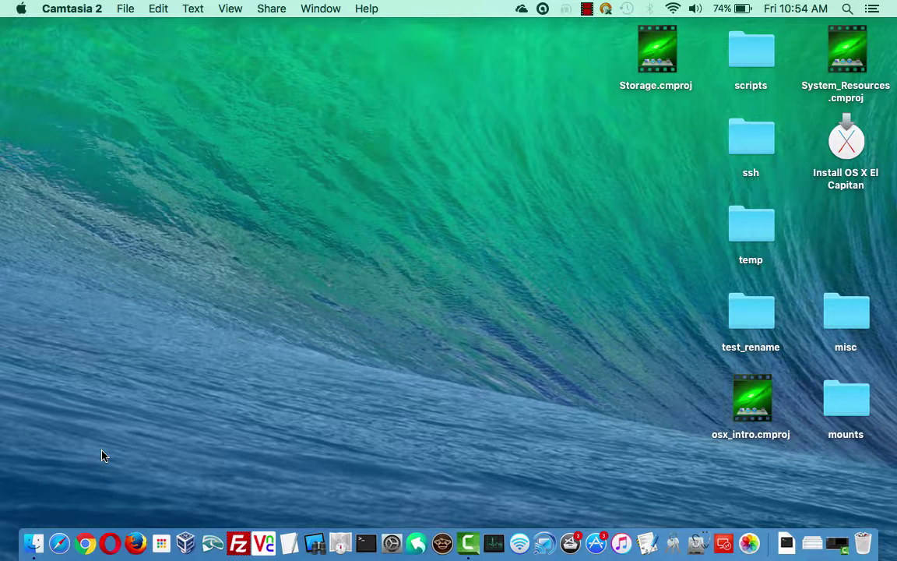
# Open a Finder window on the Applications folder, scrolled to the top of its 81 items
pyautogui.click(34, 543)
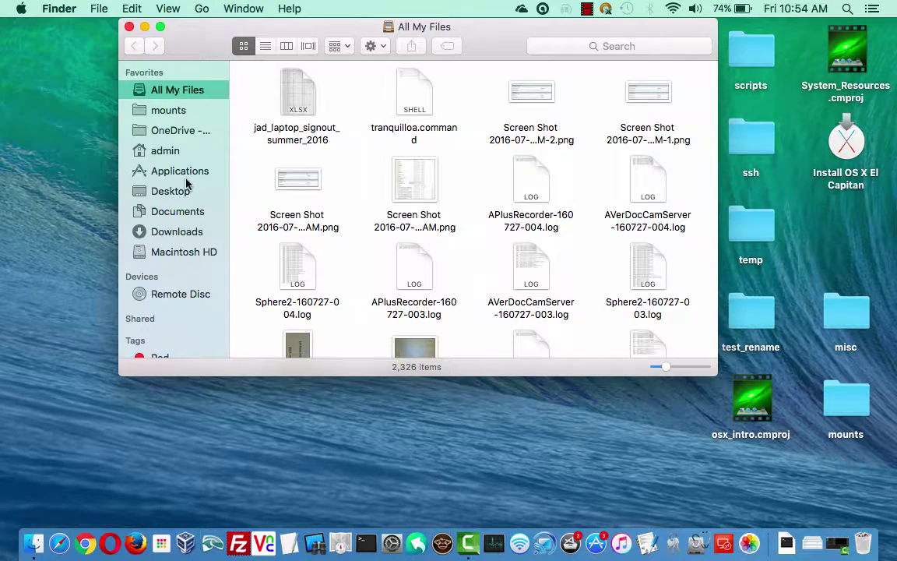
pyautogui.click(168, 165)
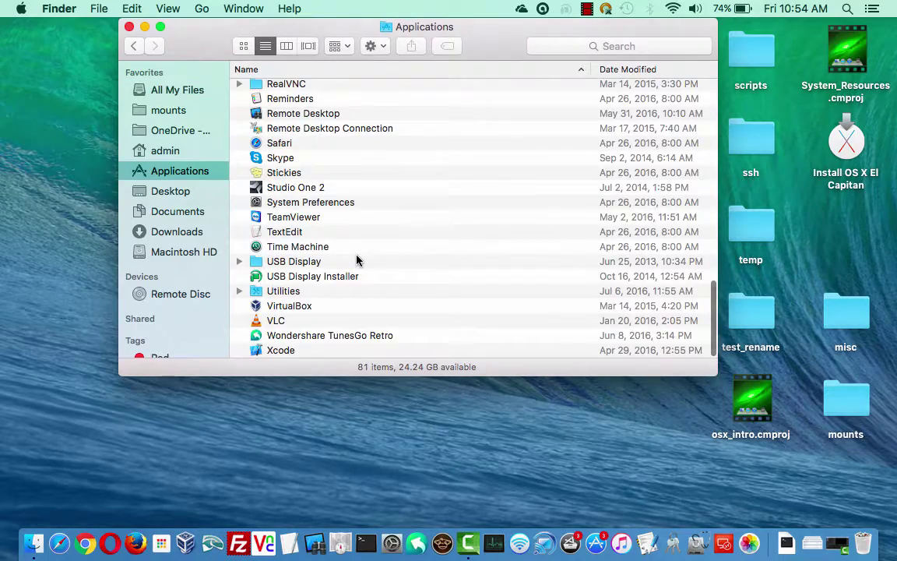
pyautogui.scroll(5, 356, 260)
pyautogui.scroll(2, 357, 259)
pyautogui.scroll(8, 357, 260)
pyautogui.scroll(10, 357, 259)
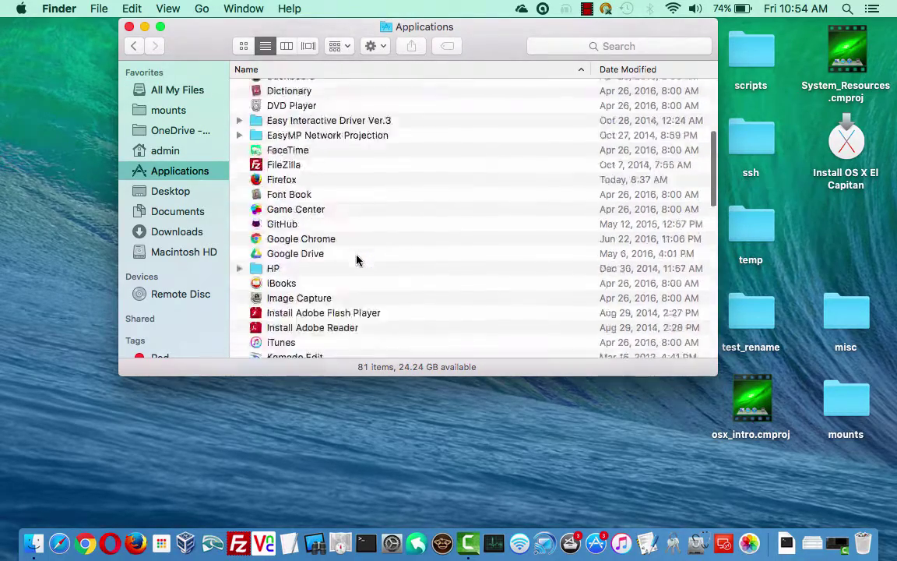
pyautogui.scroll(5, 357, 259)
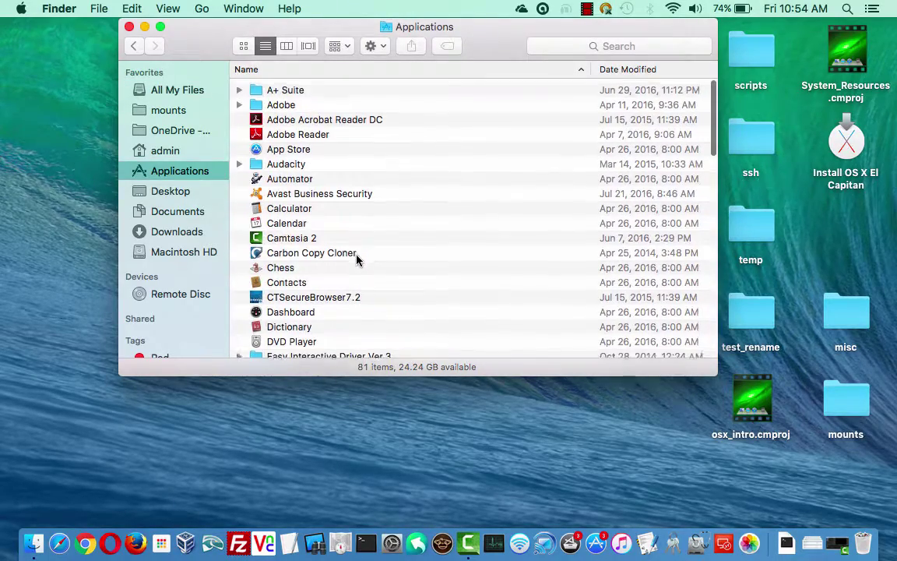
# Launch App Store and list its updates: Software Update, Microsoft Remote Desktop and Xcode
pyautogui.doubleClick(281, 146)
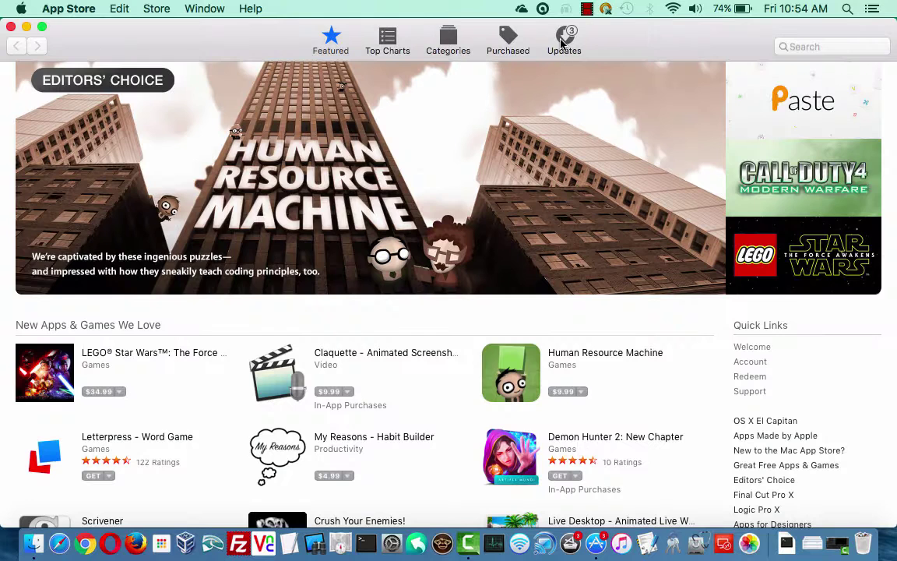
pyautogui.click(562, 41)
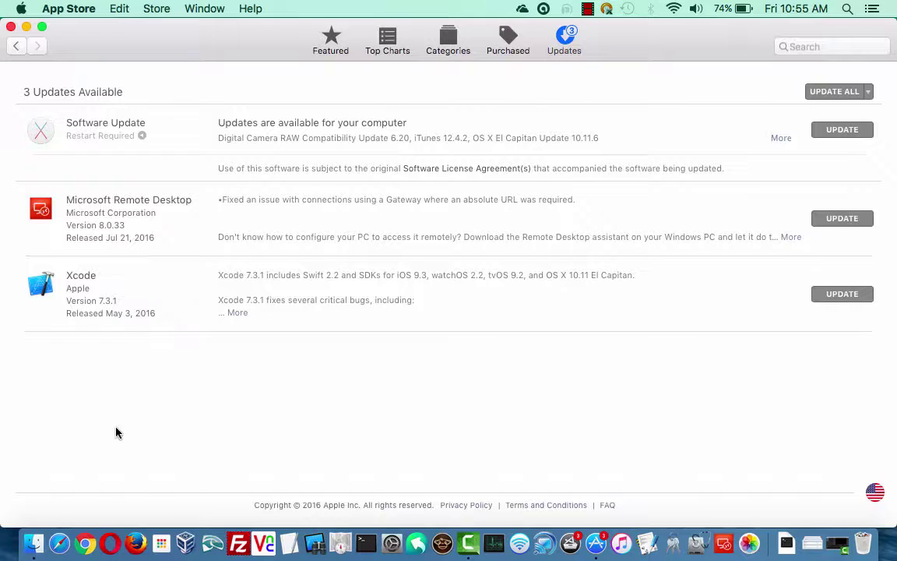
# Launch Managed Software Center from Applications, showing El Capitan 10.11.6, iTunes 12.4.2 and Camera RAW updates
pyautogui.click(33, 543)
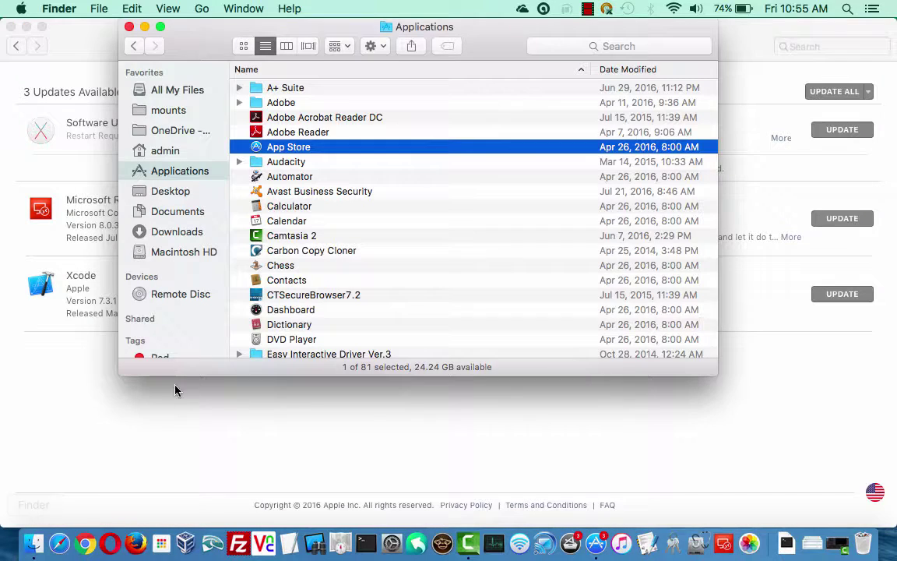
pyautogui.scroll(-3, 311, 315)
pyautogui.scroll(-3, 311, 316)
pyautogui.scroll(-4, 311, 316)
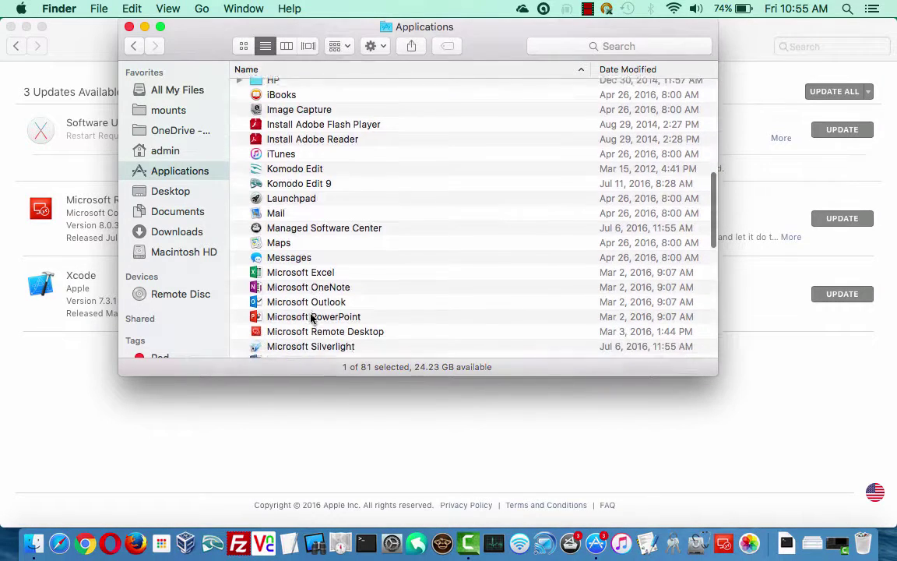
pyautogui.scroll(-1, 311, 315)
pyautogui.scroll(-5, 311, 316)
pyautogui.scroll(-1, 311, 316)
pyautogui.scroll(-2, 310, 315)
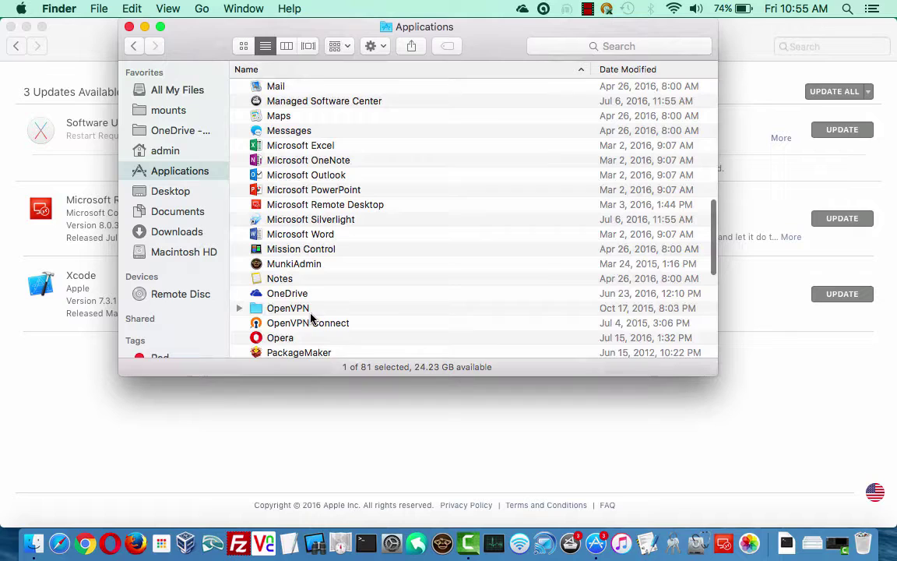
pyautogui.scroll(3, 311, 316)
pyautogui.click(345, 162)
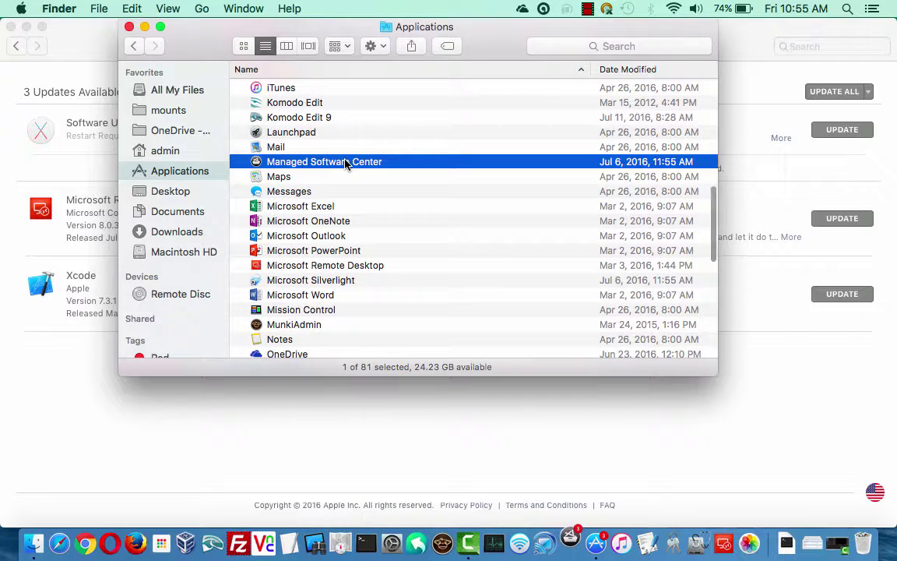
pyautogui.doubleClick(345, 162)
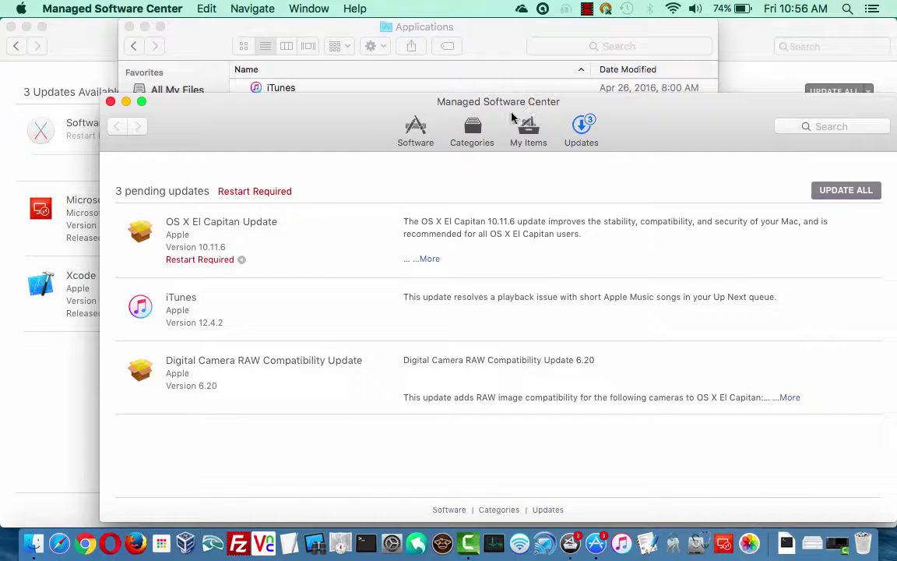
# Browse the Software catalog, then quit Managed Software Center without installing pending updates
pyautogui.click(420, 137)
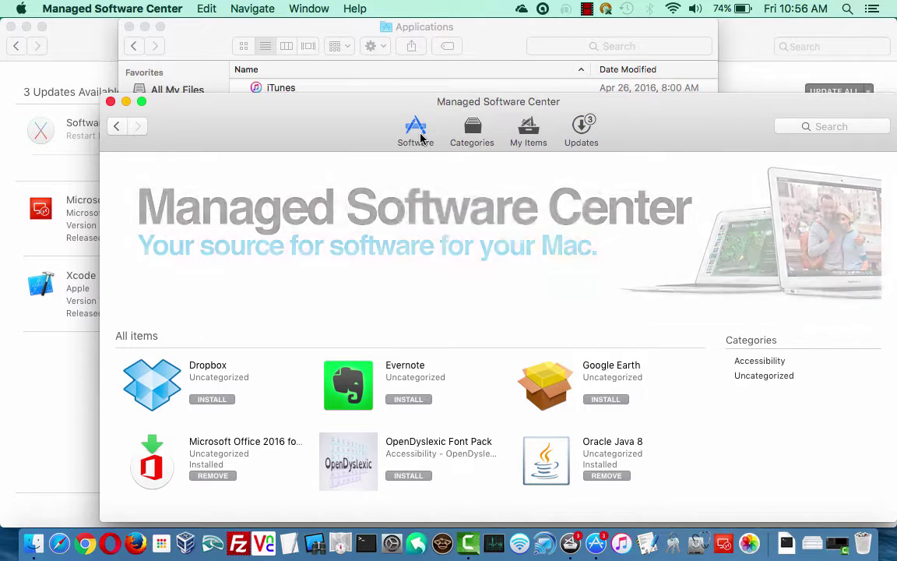
pyautogui.scroll(-1, 406, 340)
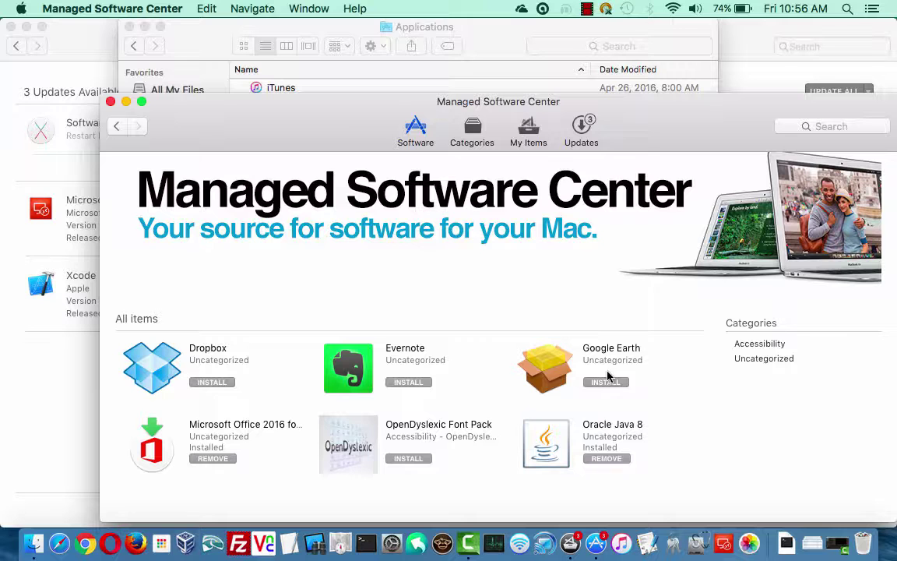
pyautogui.click(611, 385)
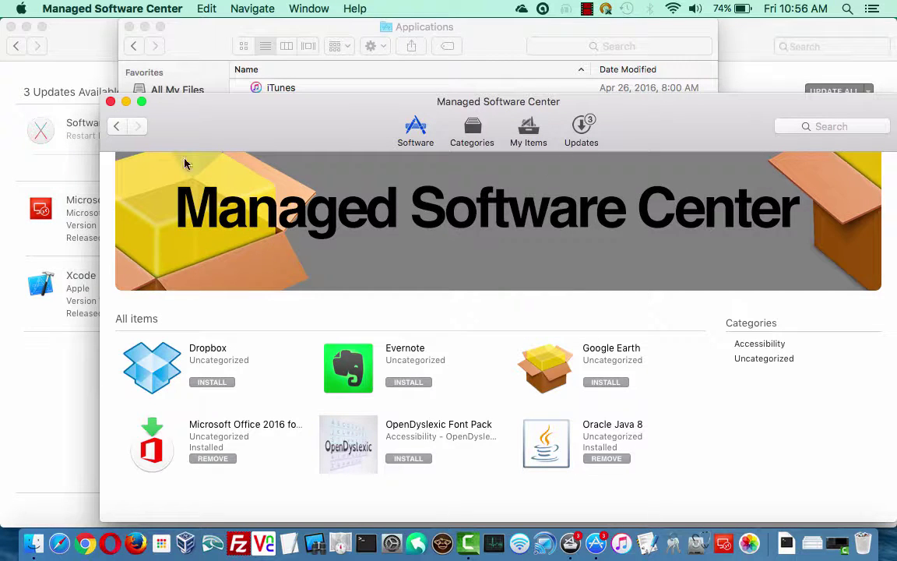
pyautogui.click(111, 101)
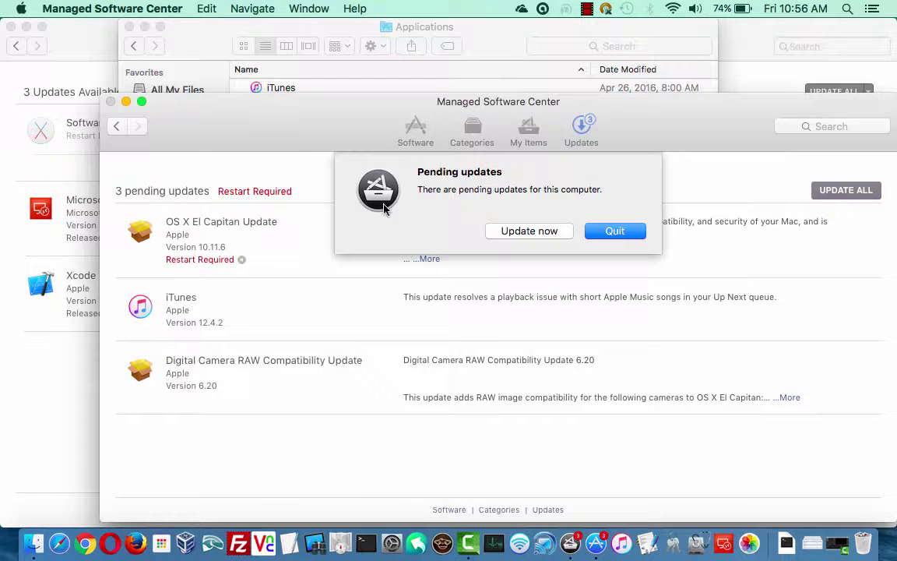
pyautogui.click(615, 230)
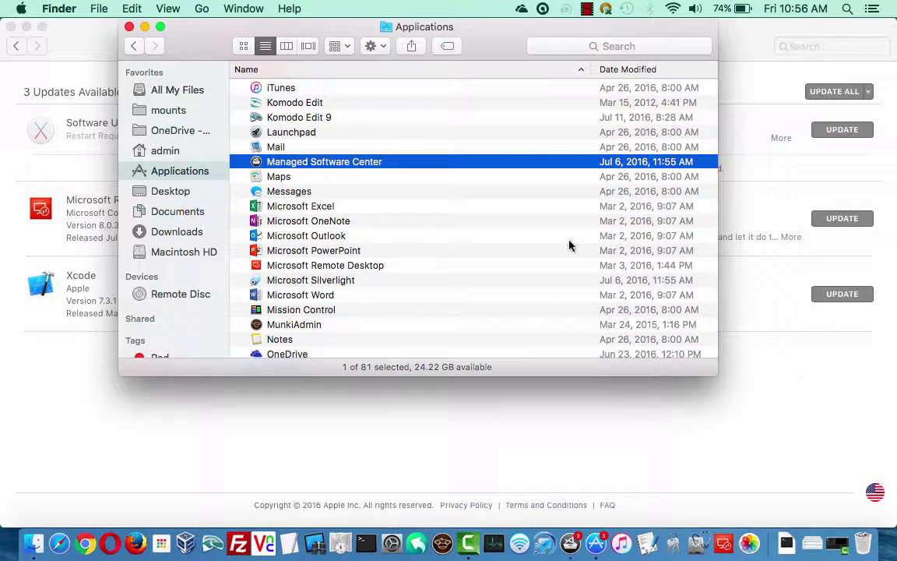
# Bring the App Store window listing its three available updates back to the front
pyautogui.click(89, 426)
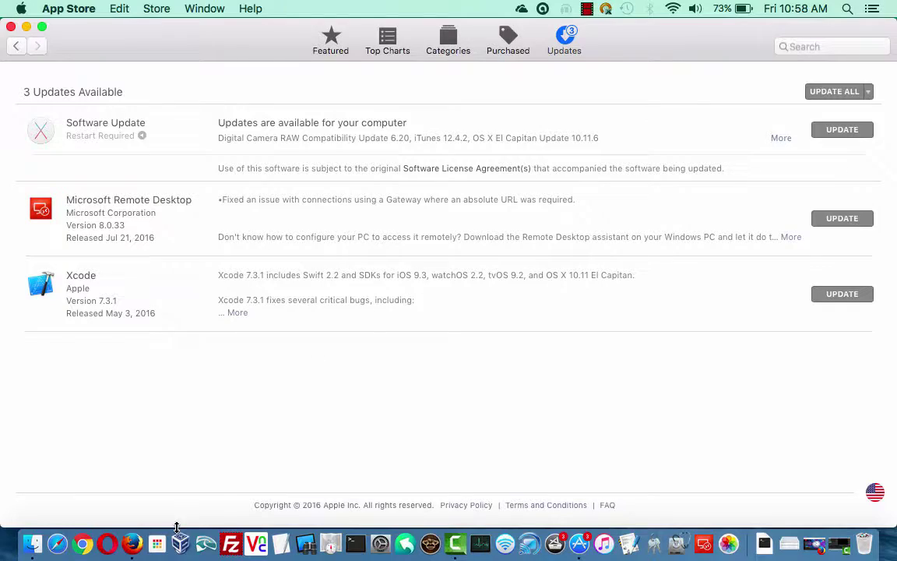
# In Firefox, compare the java.com download page with Adobe's Acrobat Reader, Flash Player and AIR links
pyautogui.click(133, 543)
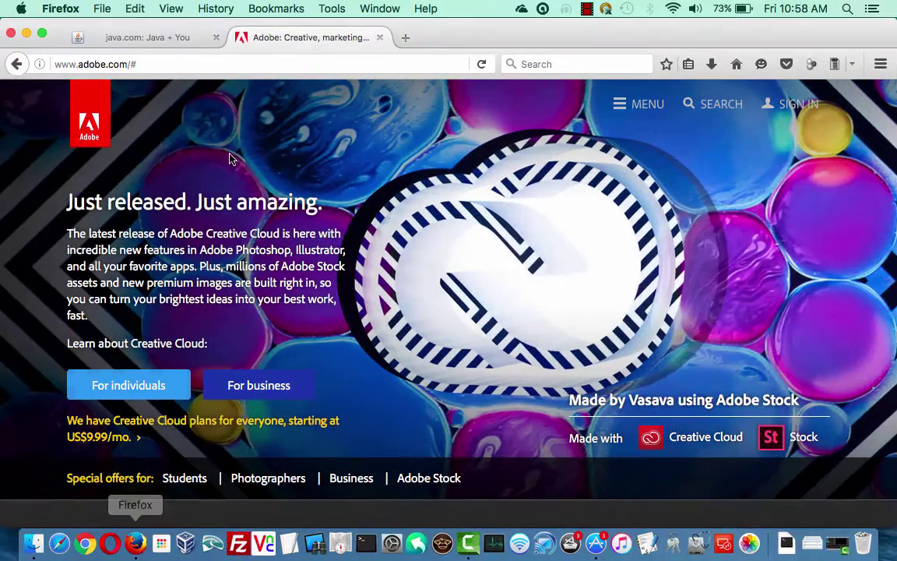
pyautogui.click(172, 45)
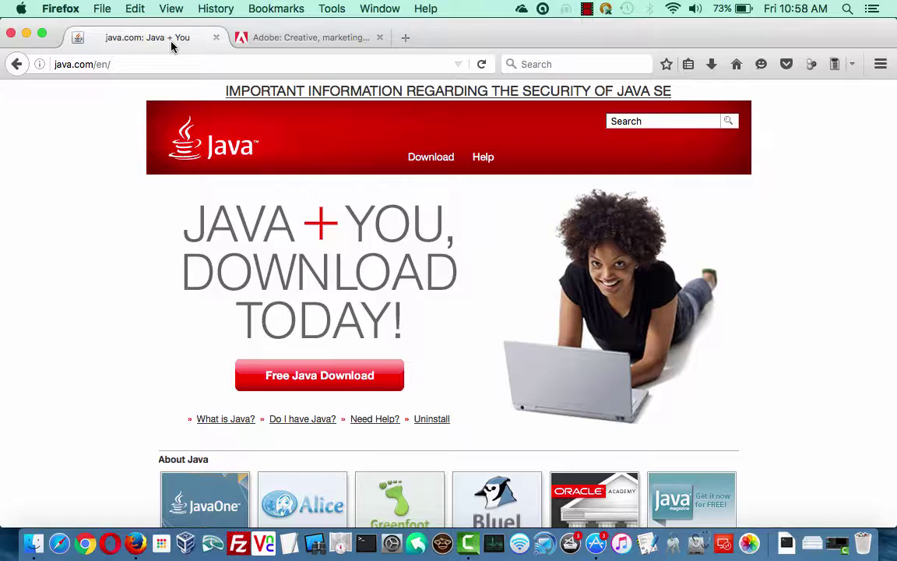
pyautogui.click(276, 45)
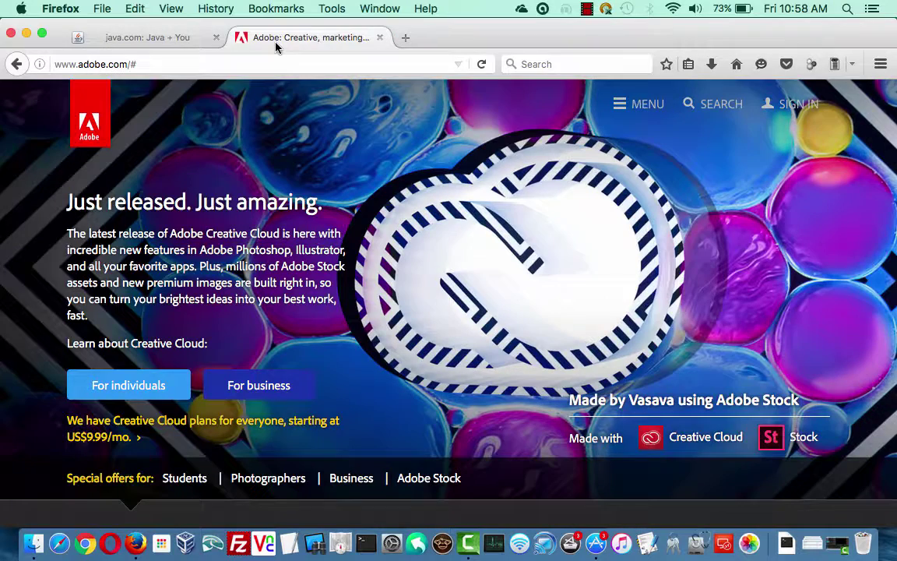
pyautogui.scroll(-3, 384, 257)
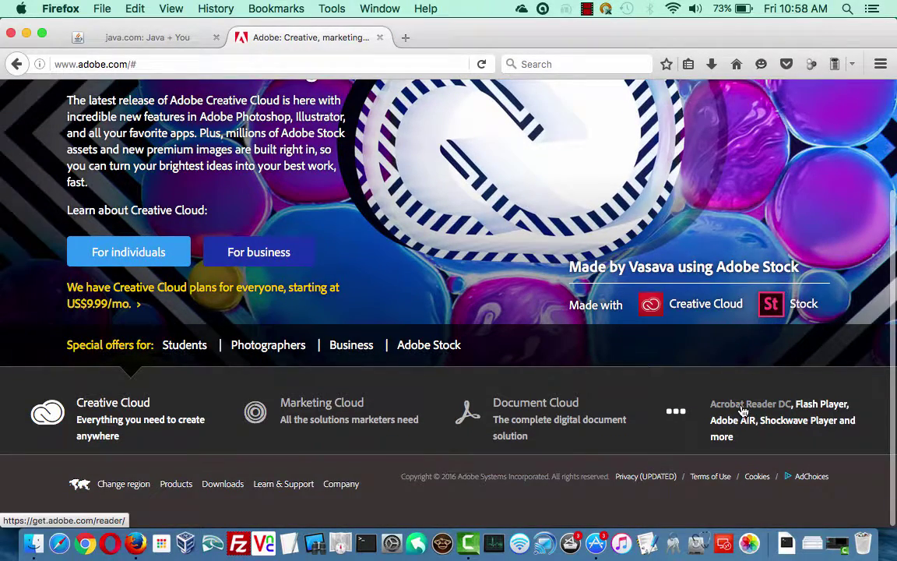
pyautogui.click(168, 34)
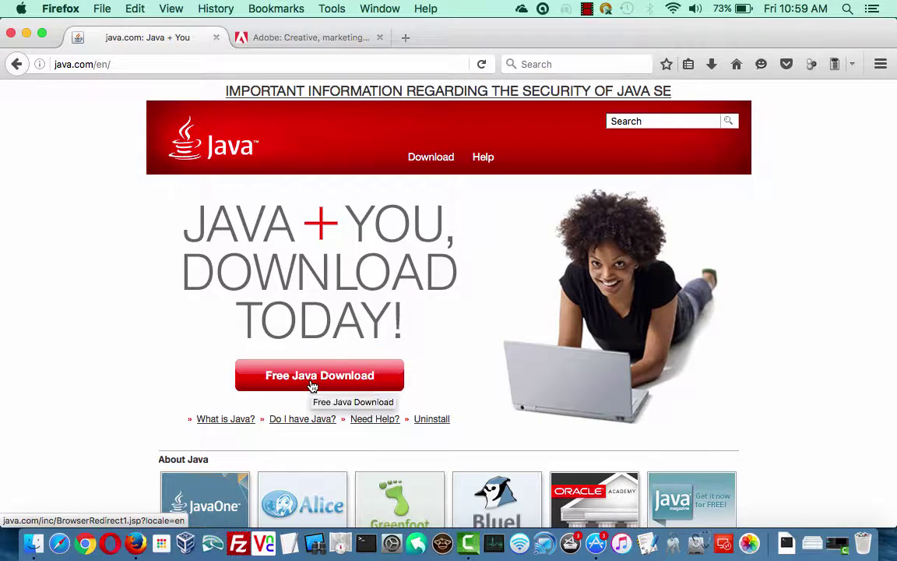
pyautogui.click(277, 32)
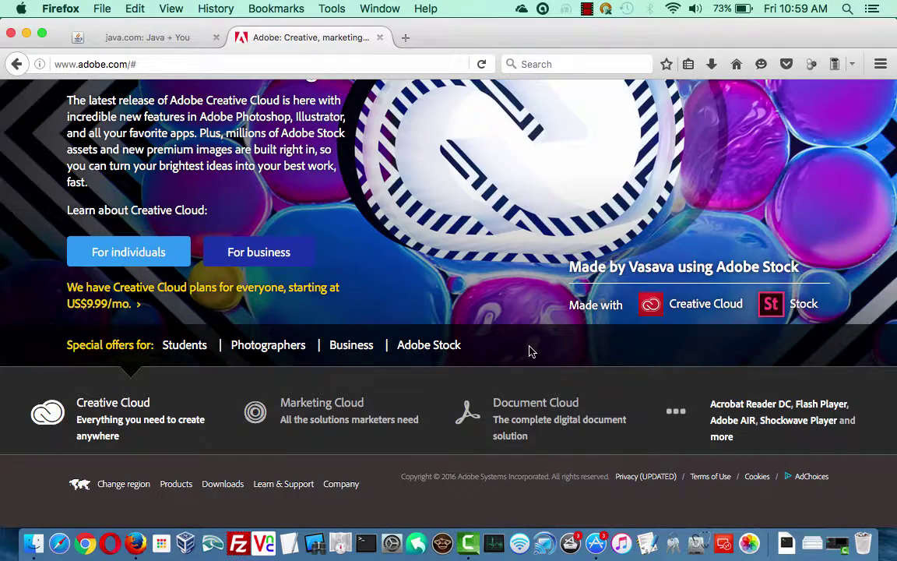
pyautogui.scroll(3, 532, 352)
pyautogui.scroll(-3, 532, 352)
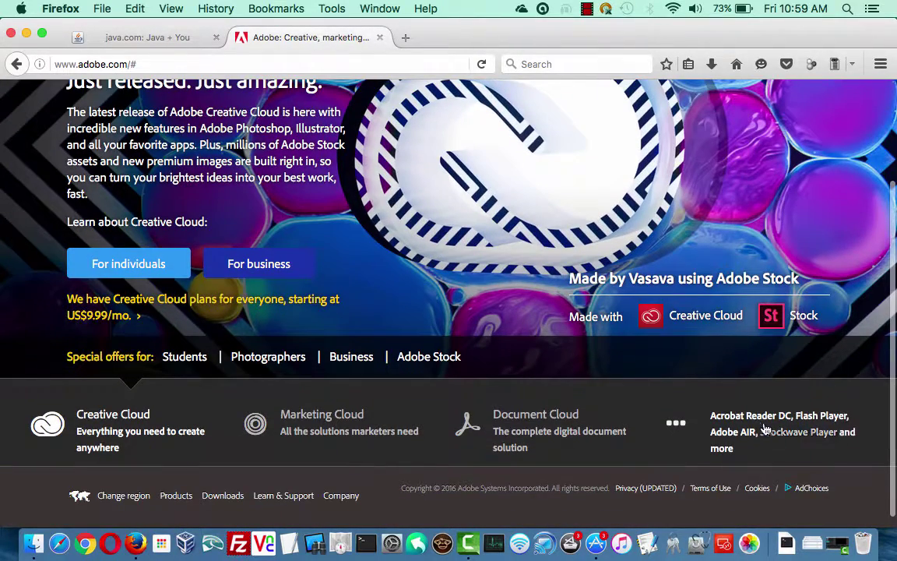